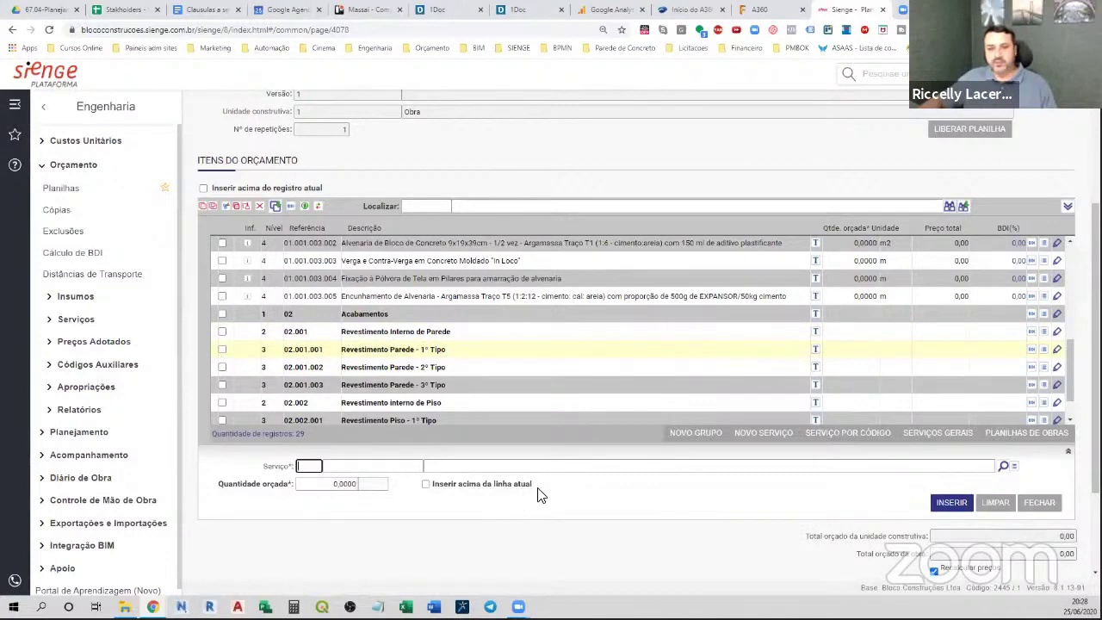
# Step: Open the general catalogue query of groups and services and search its service groups for "revestimento"
pyautogui.click(938, 433)
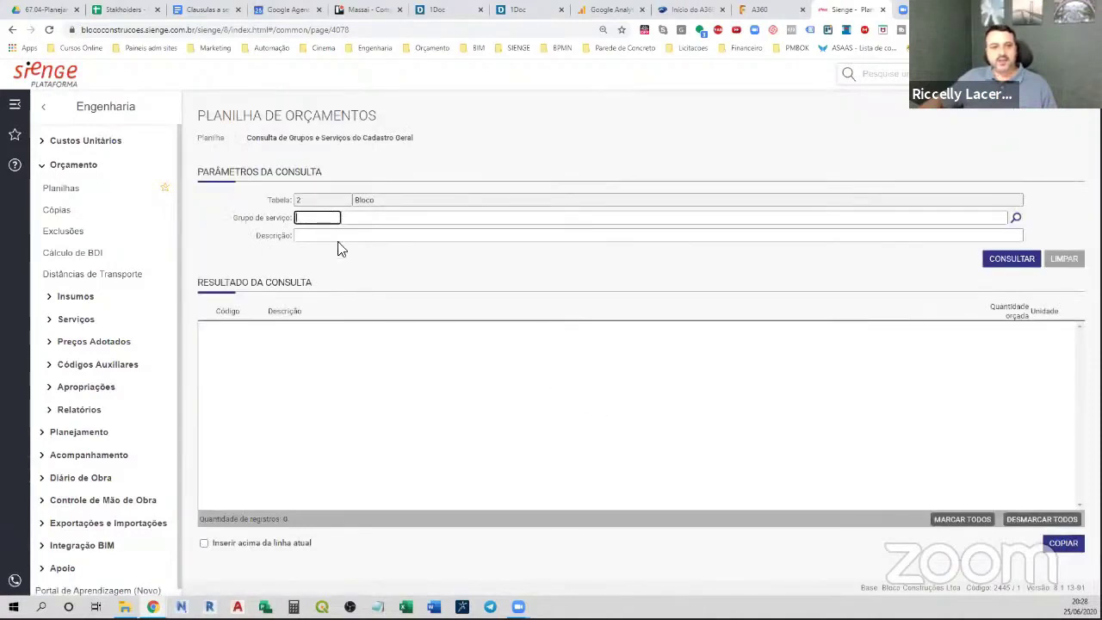
pyautogui.click(346, 220)
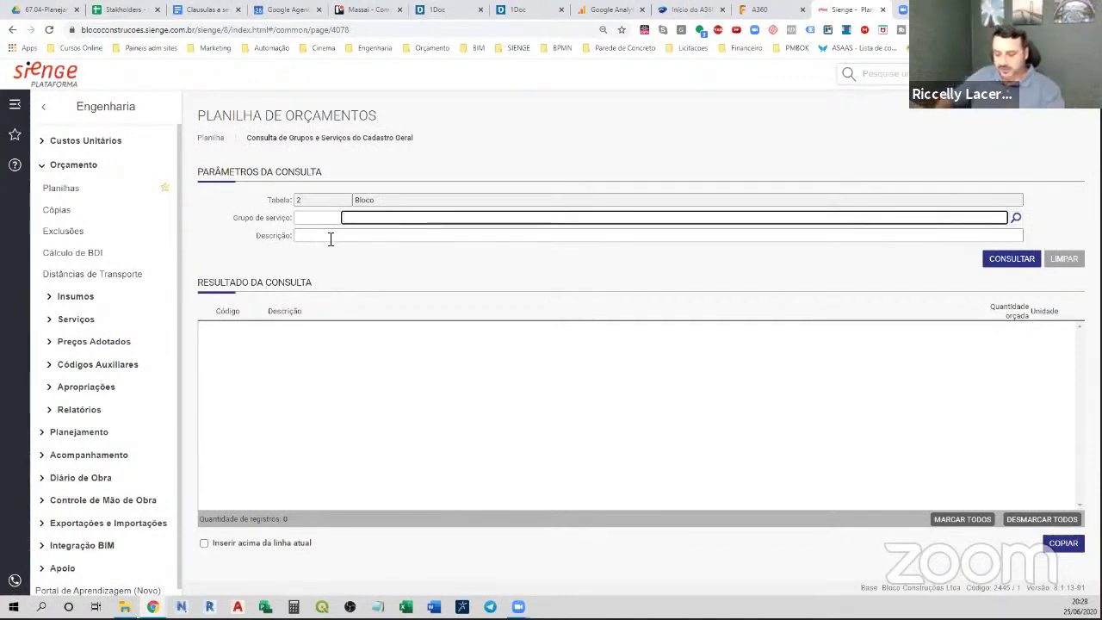
pyautogui.write('revest')
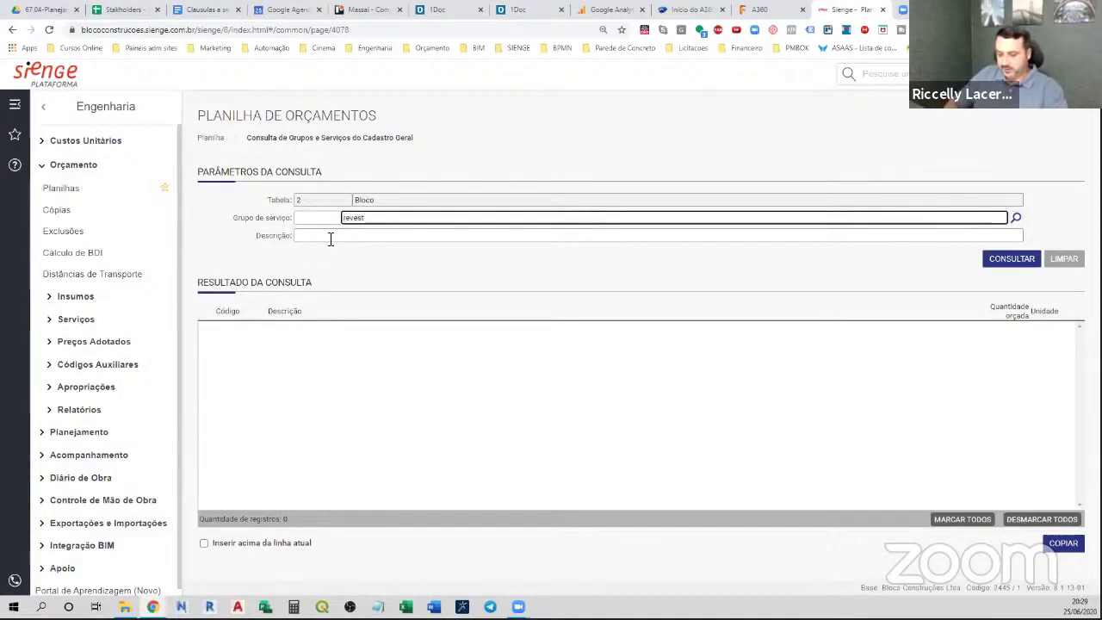
pyautogui.write('imento')
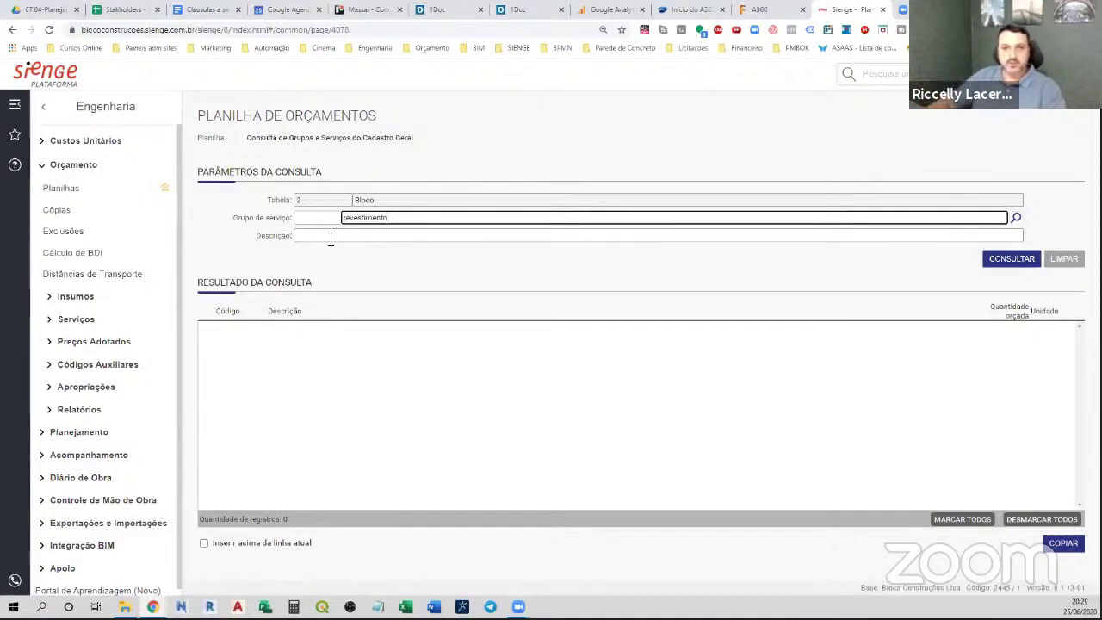
pyautogui.press('Return')
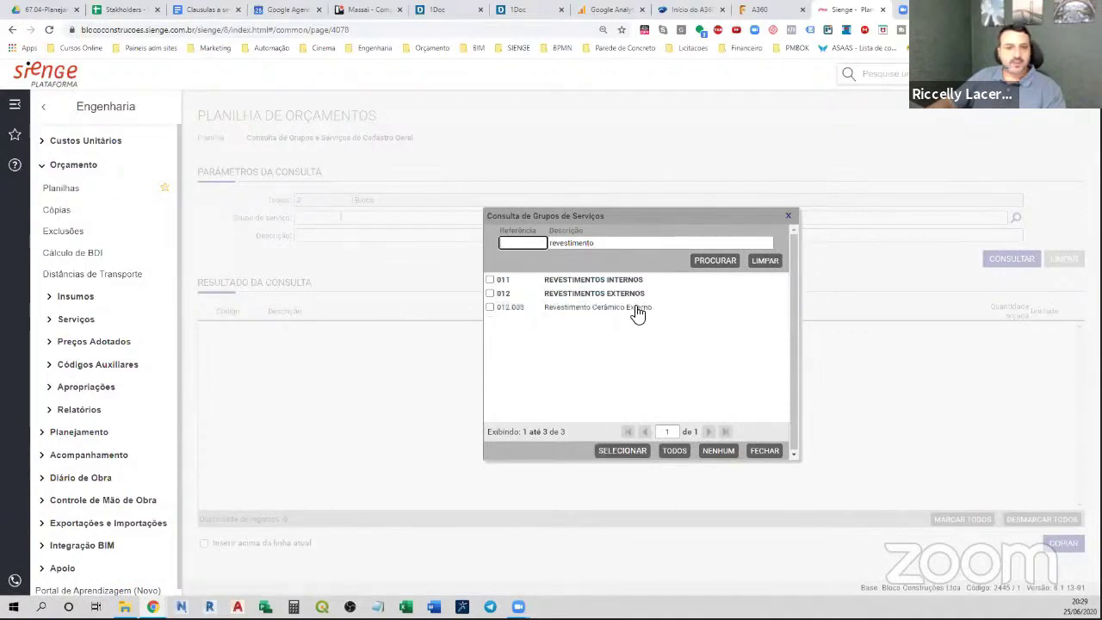
pyautogui.click(788, 218)
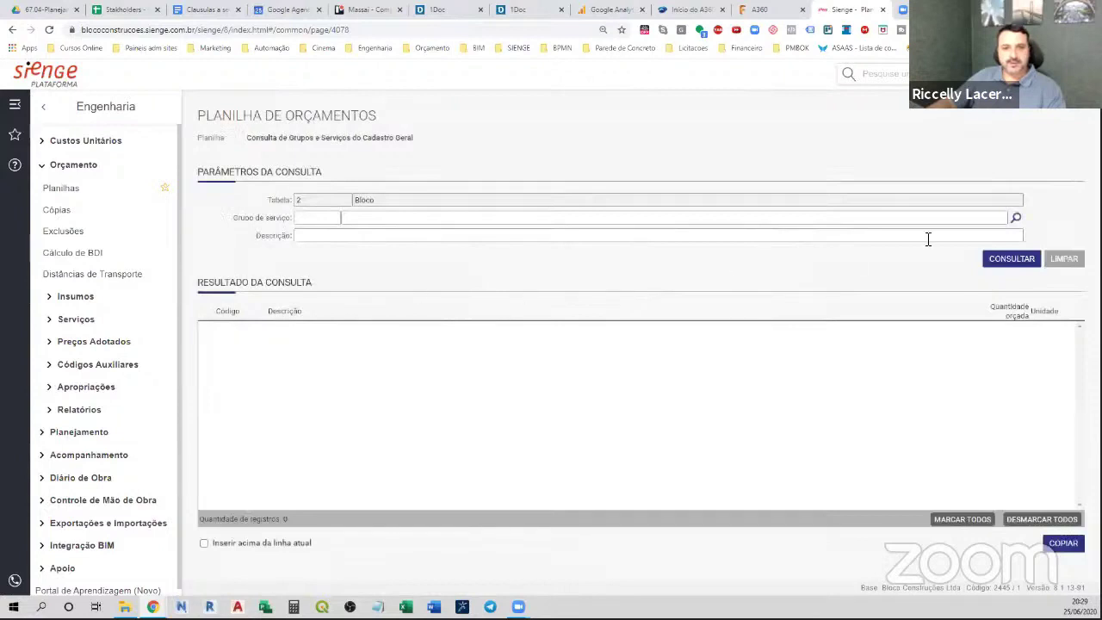
# Step: Pick service group 011 REVESTIMENTOS INTERNOS from the complete group list and query its services
pyautogui.click(1014, 219)
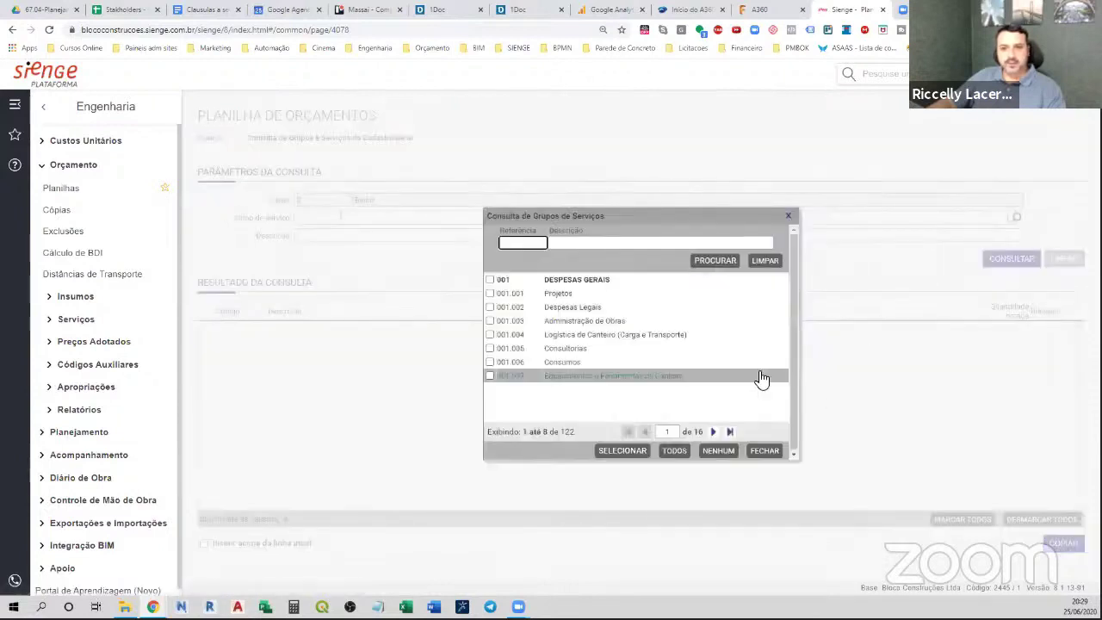
pyautogui.click(712, 432)
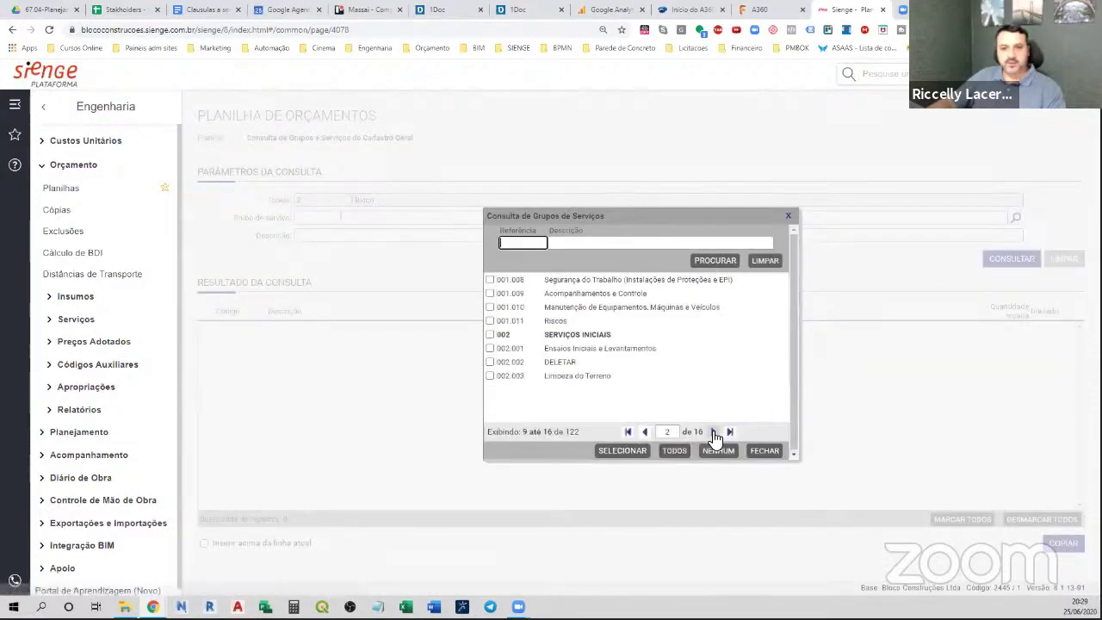
pyautogui.click(713, 432)
pyautogui.click(712, 432)
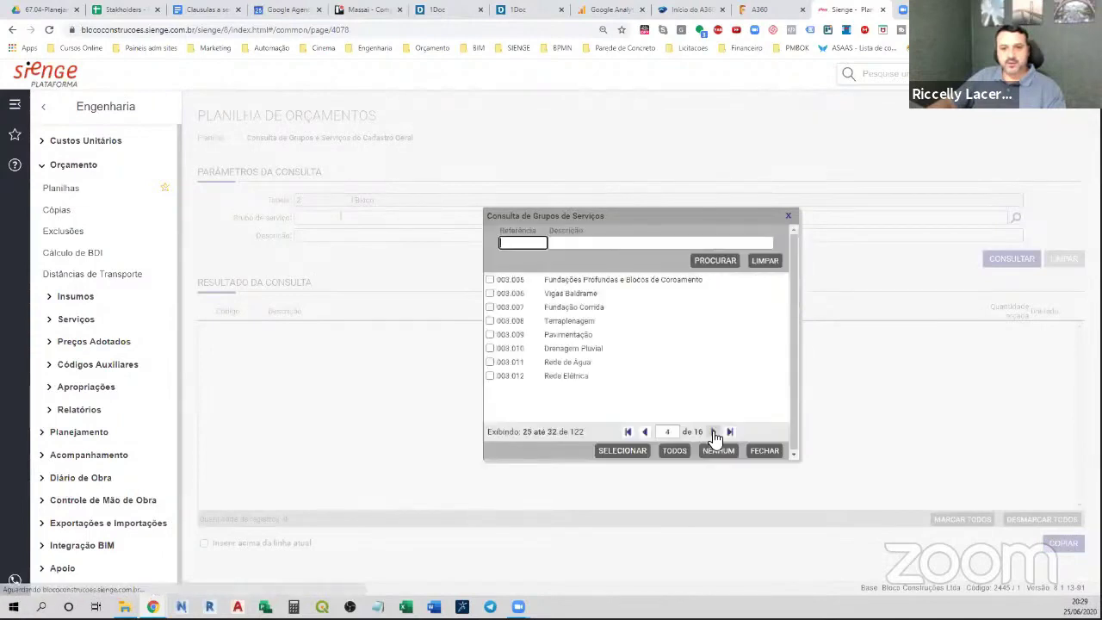
pyautogui.click(713, 432)
pyautogui.click(712, 432)
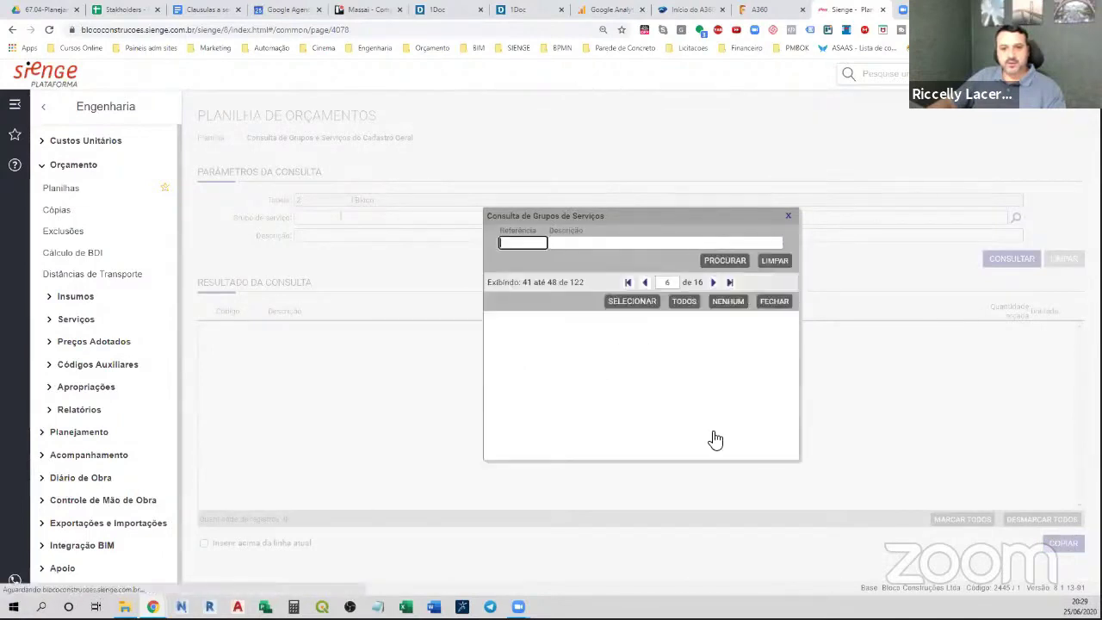
pyautogui.click(712, 432)
pyautogui.click(713, 432)
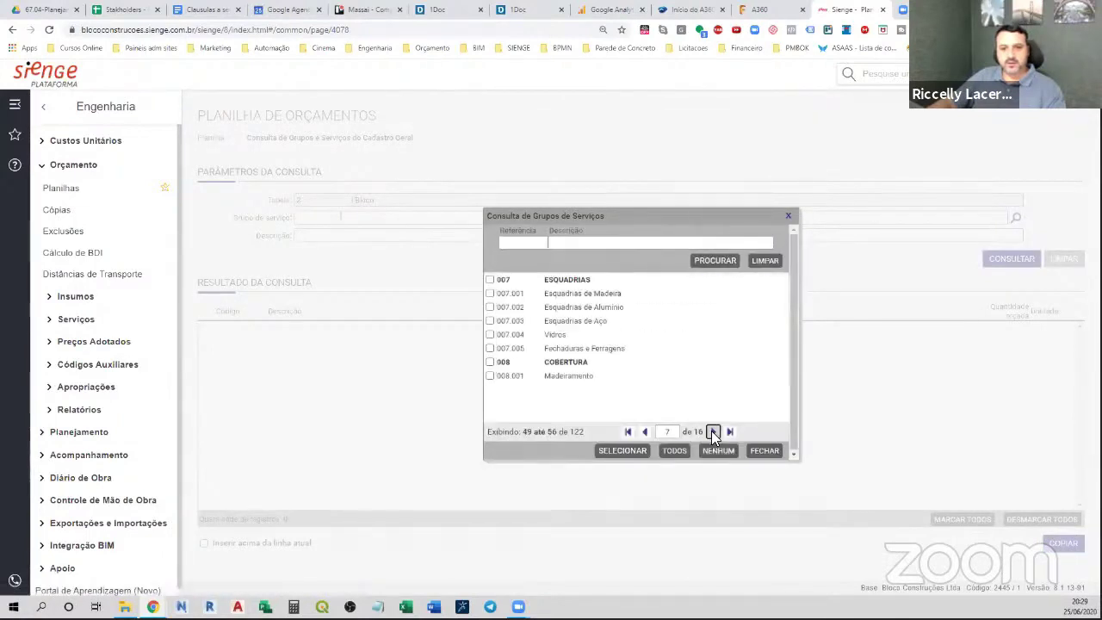
pyautogui.click(713, 432)
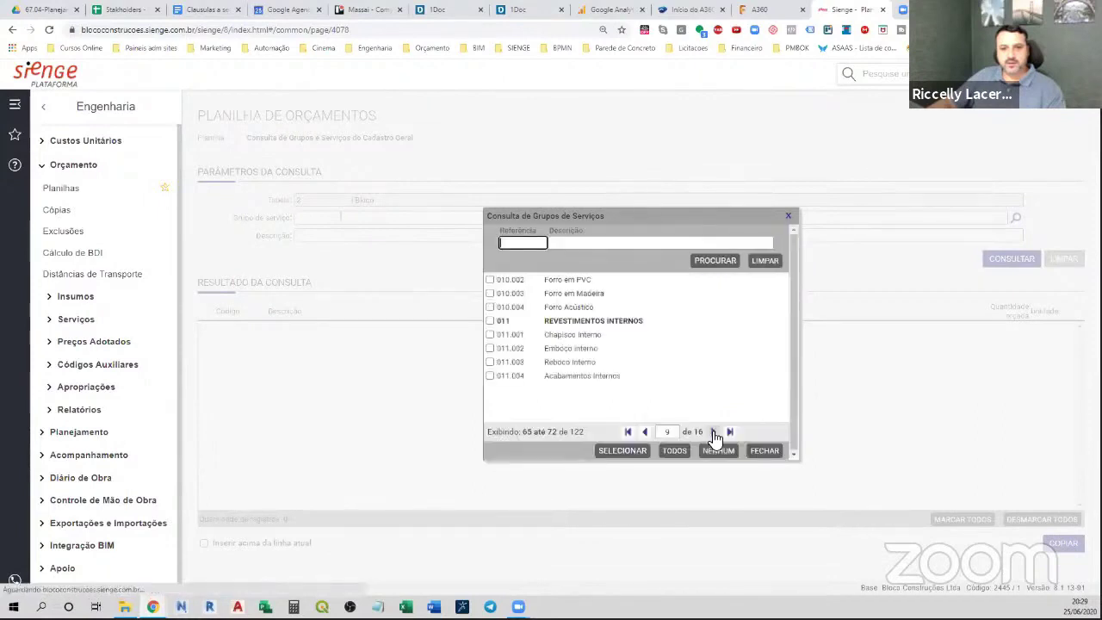
pyautogui.click(489, 319)
pyautogui.click(603, 450)
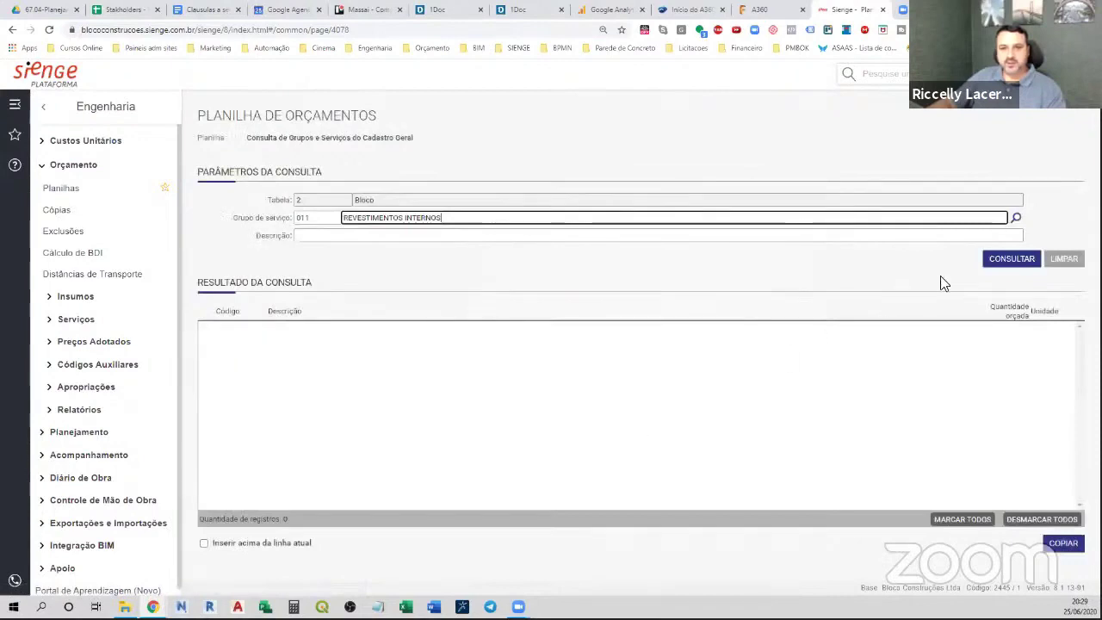
pyautogui.click(998, 265)
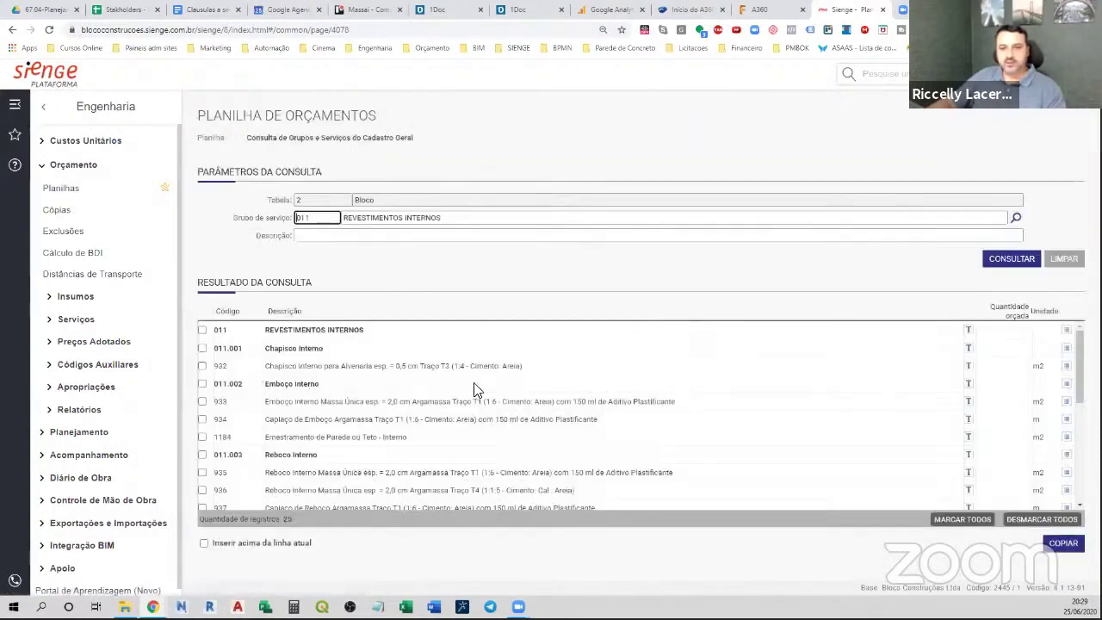
# Step: Mark services 932 Chapisco Interno, 933 Emboço Interno, 934 Capiaço de Emboço, 1184 Emestramento and 935 Reboco Interno for copying
pyautogui.click(202, 366)
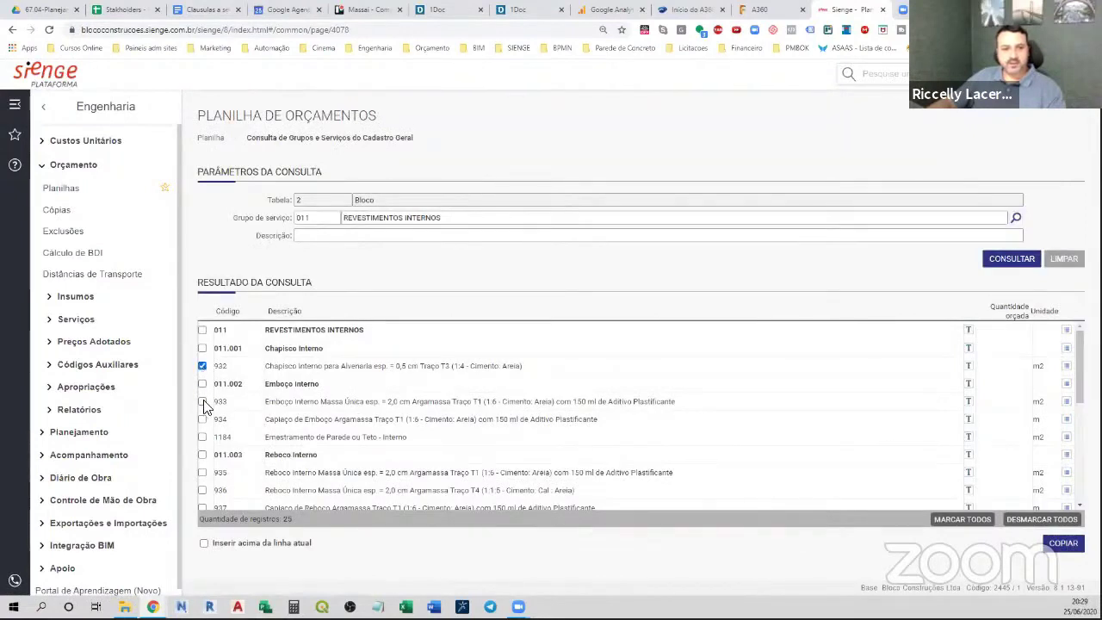
pyautogui.click(203, 401)
pyautogui.click(202, 419)
pyautogui.click(202, 436)
pyautogui.scroll(-2, 364, 435)
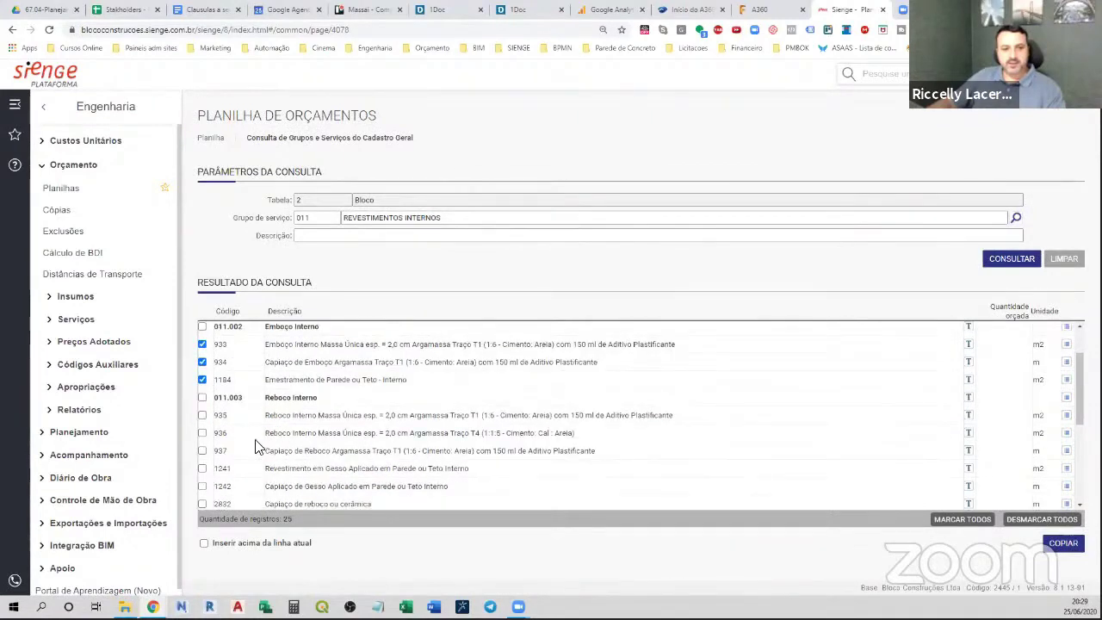
pyautogui.click(202, 414)
# Step: Mark services 938 Revestimento de Parede em Cerâmica, 939 Capiaço de Ceramica and 2831 Rejuntamento, and copy all marked services into the budget
pyautogui.scroll(-2, 345, 452)
pyautogui.scroll(-2, 344, 456)
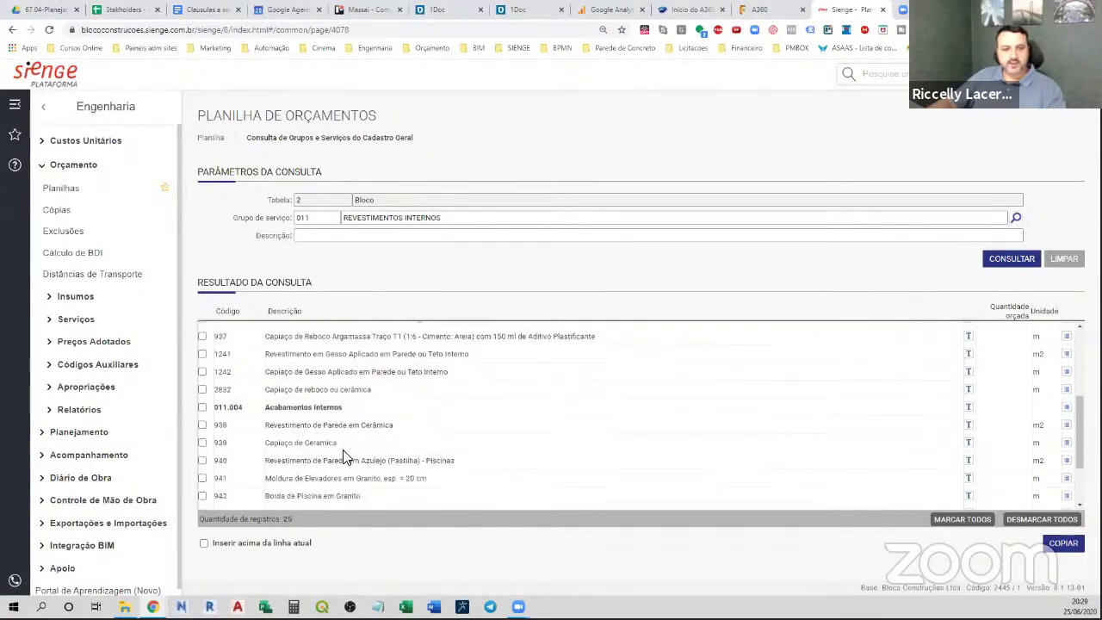
pyautogui.click(203, 442)
pyautogui.scroll(-2, 301, 460)
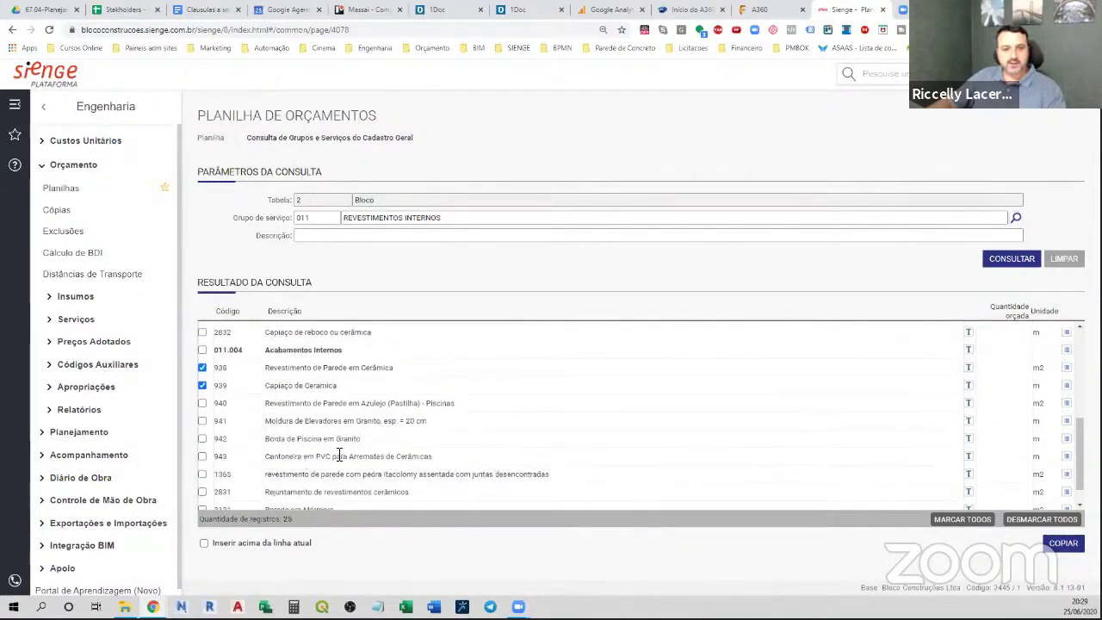
pyautogui.scroll(2, 339, 457)
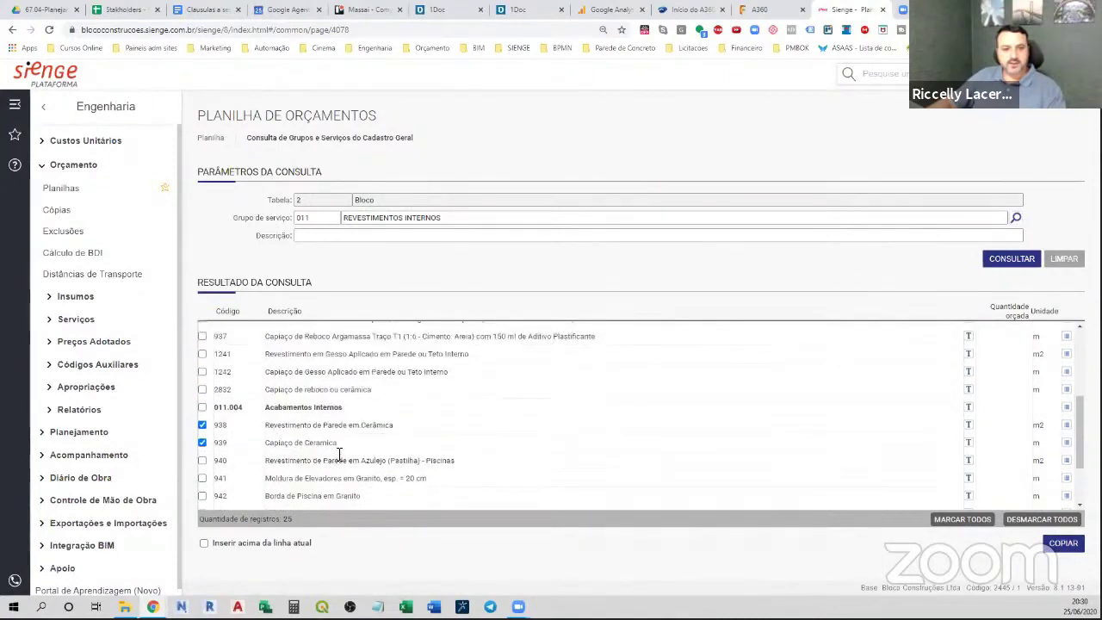
pyautogui.scroll(-2, 338, 456)
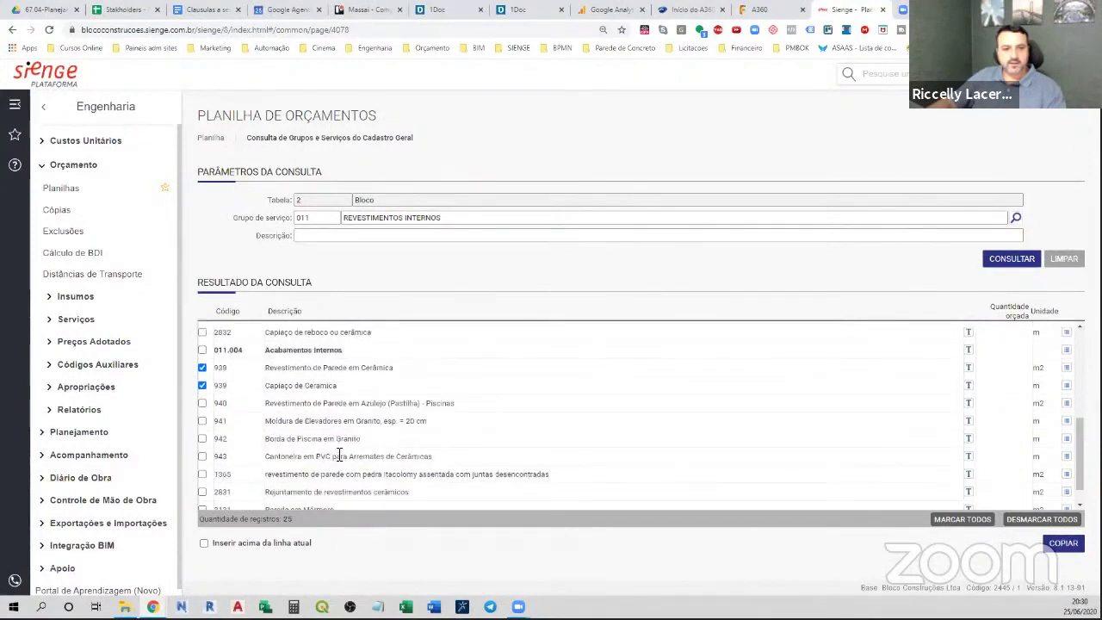
pyautogui.scroll(-1, 338, 456)
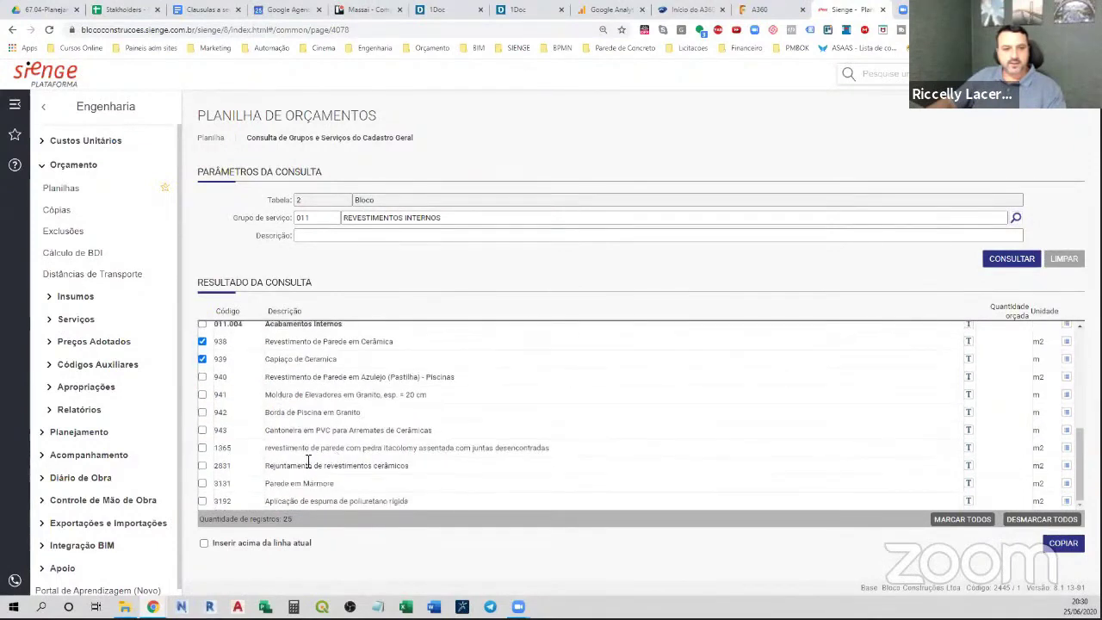
pyautogui.click(202, 465)
pyautogui.click(1056, 545)
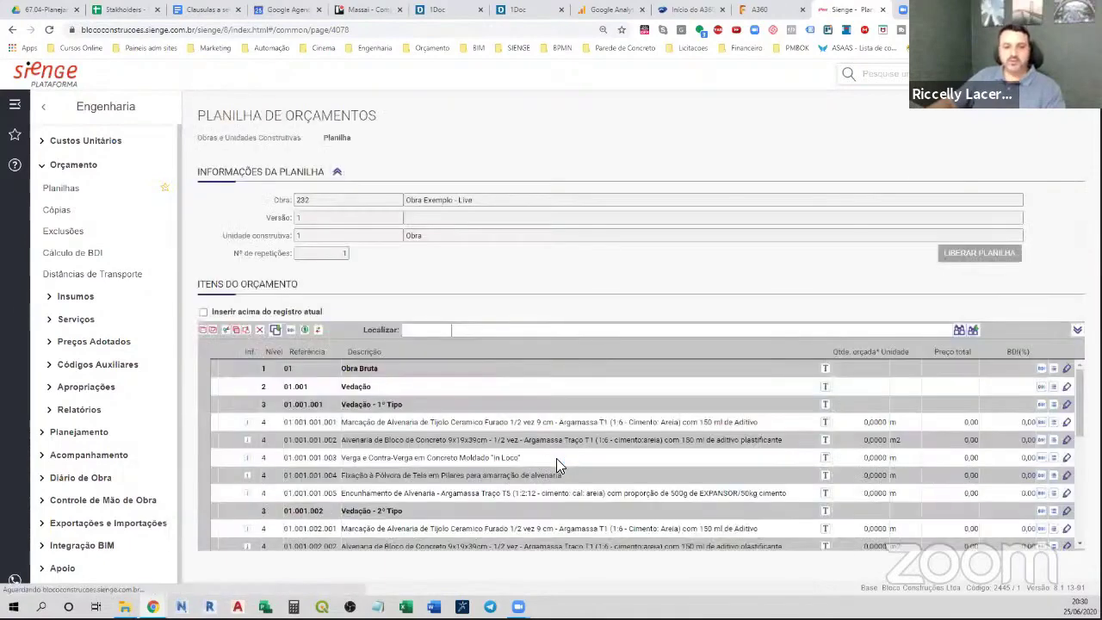
# Step: Review the services copied under Revestimento Parede - 1º Tipo in the budget items
pyautogui.scroll(-5, 625, 465)
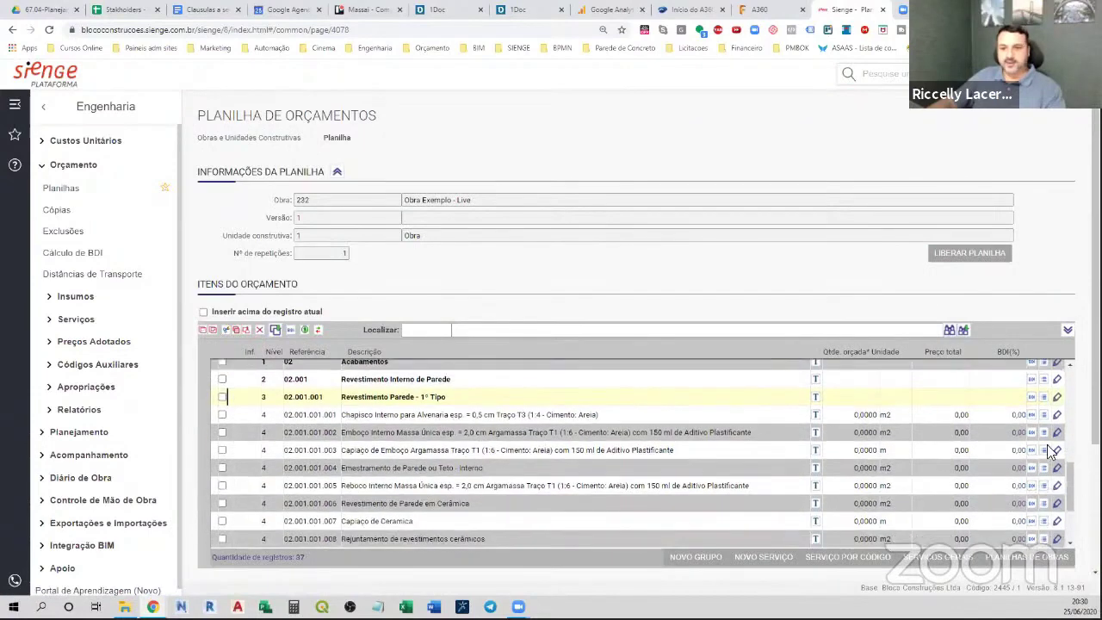
pyautogui.scroll(-2, 541, 340)
pyautogui.scroll(2, 542, 344)
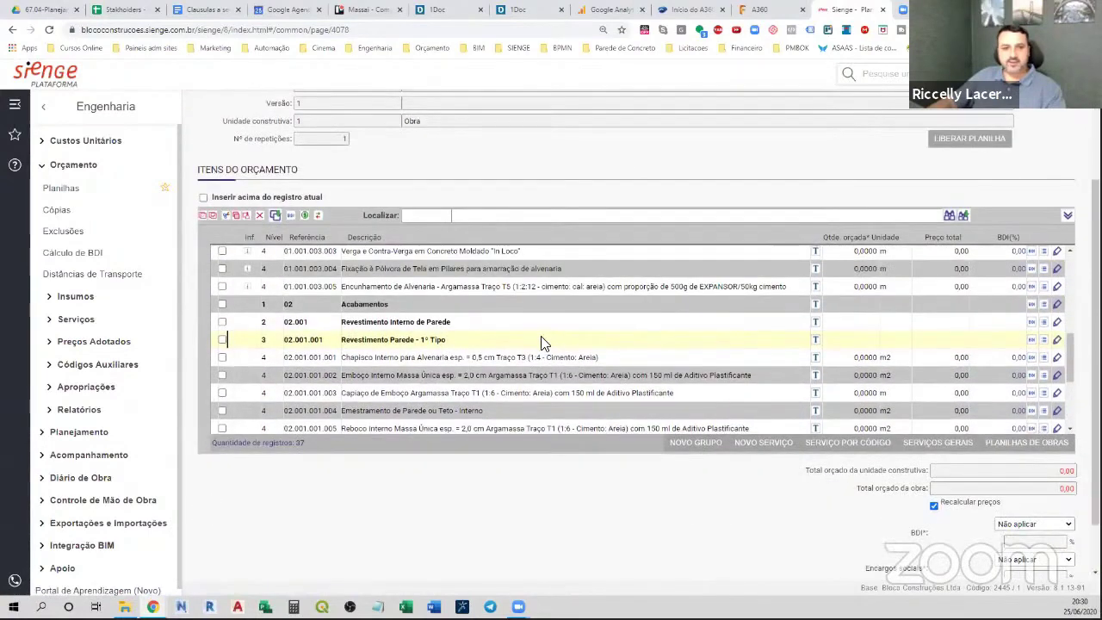
pyautogui.scroll(-2, 540, 335)
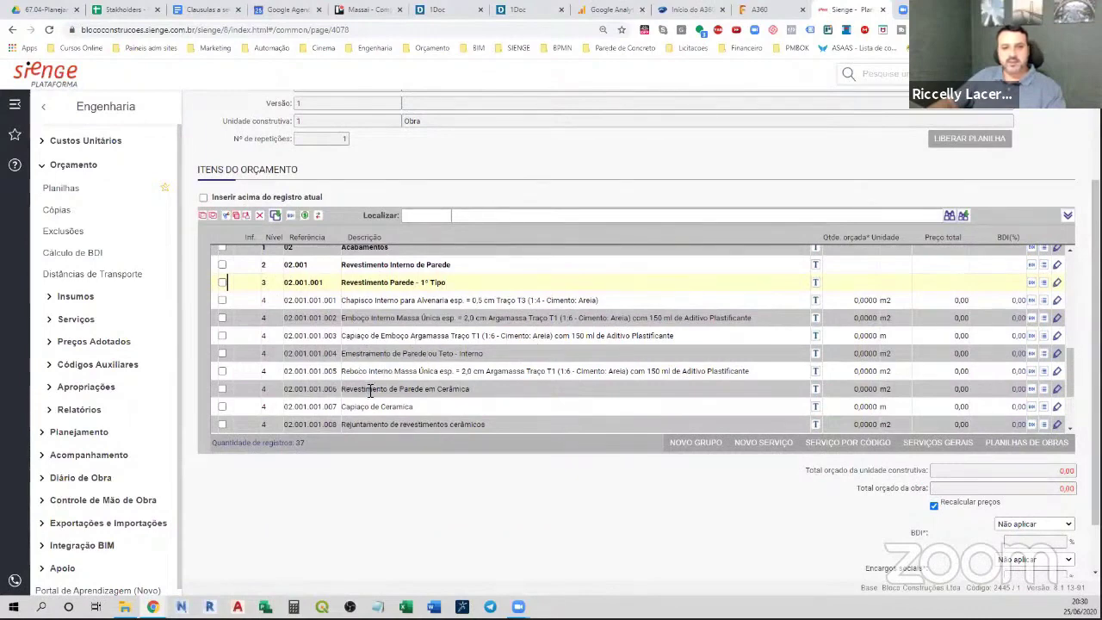
pyautogui.scroll(-1, 417, 388)
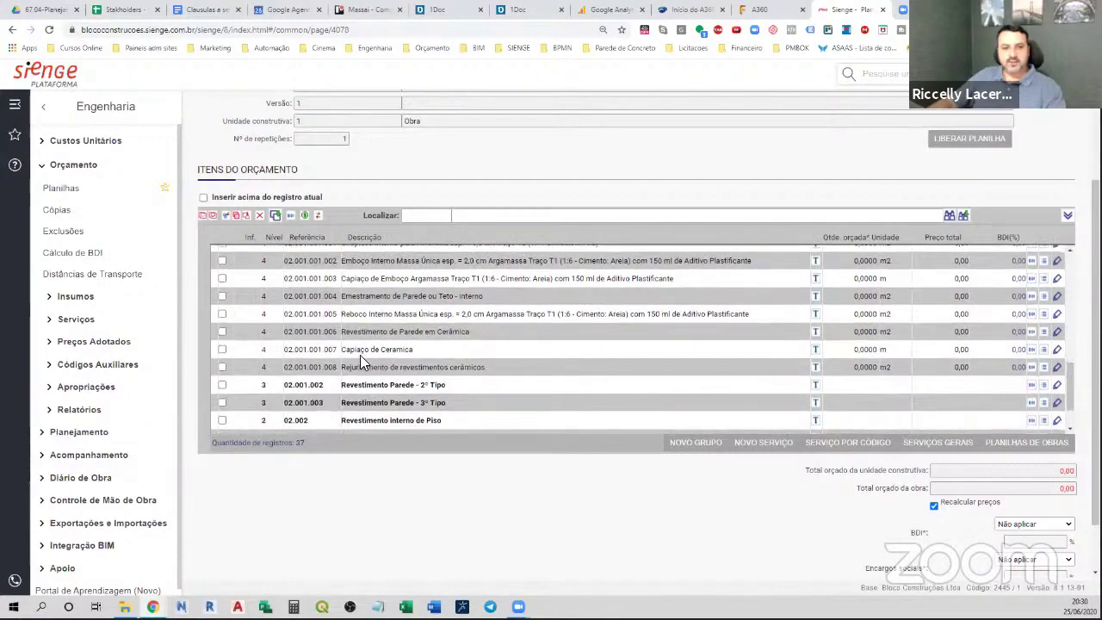